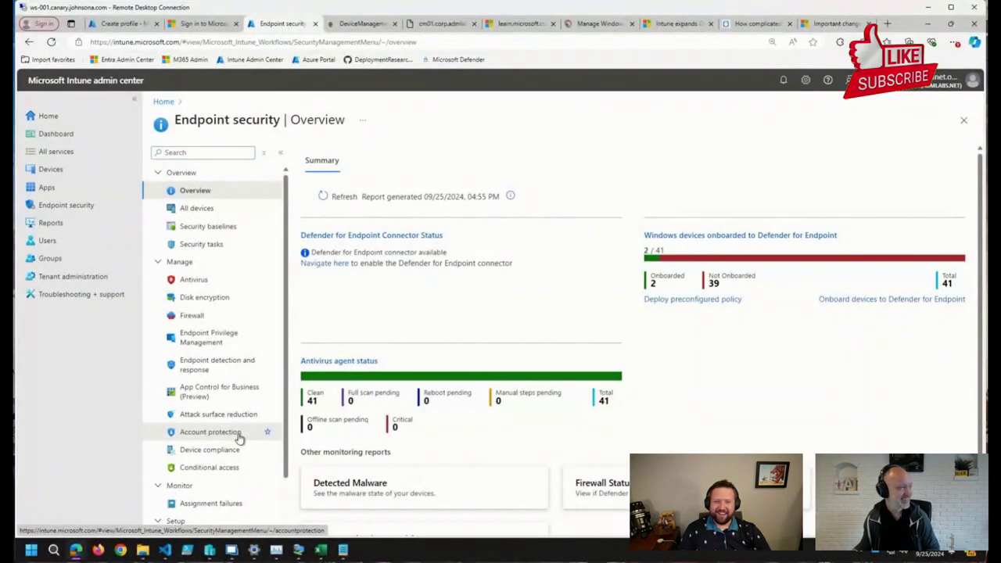
# Start a new account protection policy for the Windows platform with the Account Protection profile type.
pyautogui.click(238, 435)
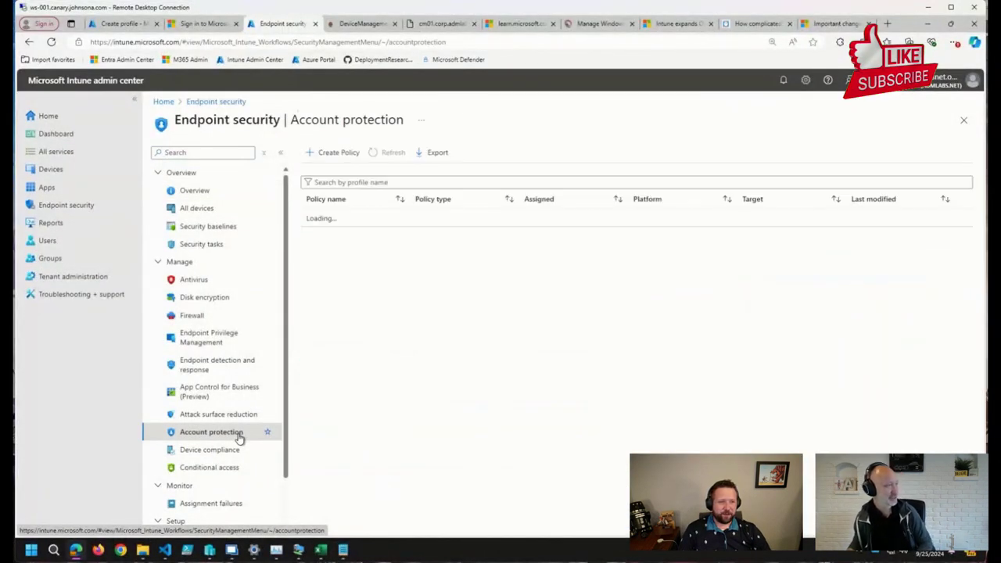
pyautogui.click(340, 152)
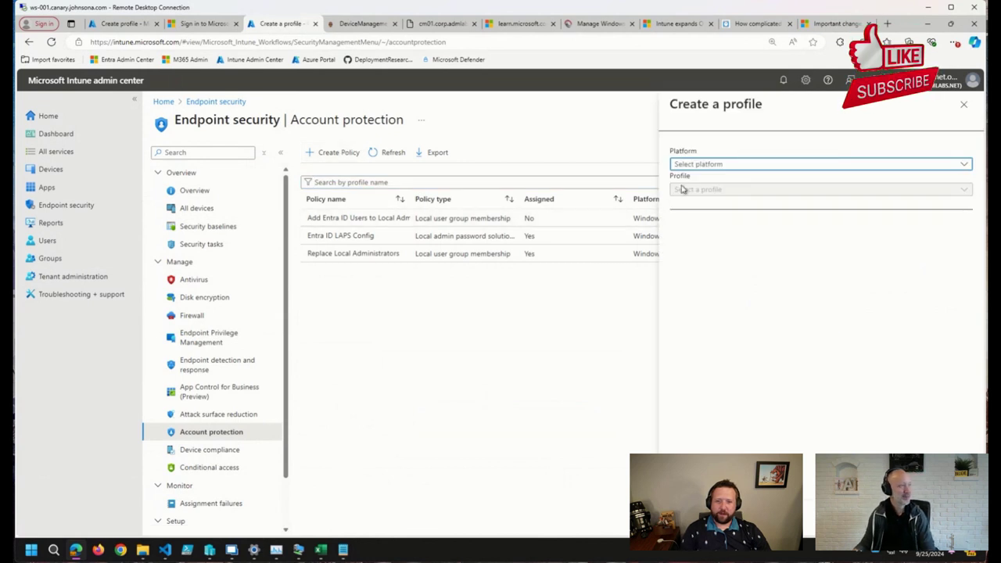
pyautogui.click(696, 165)
pyautogui.click(713, 193)
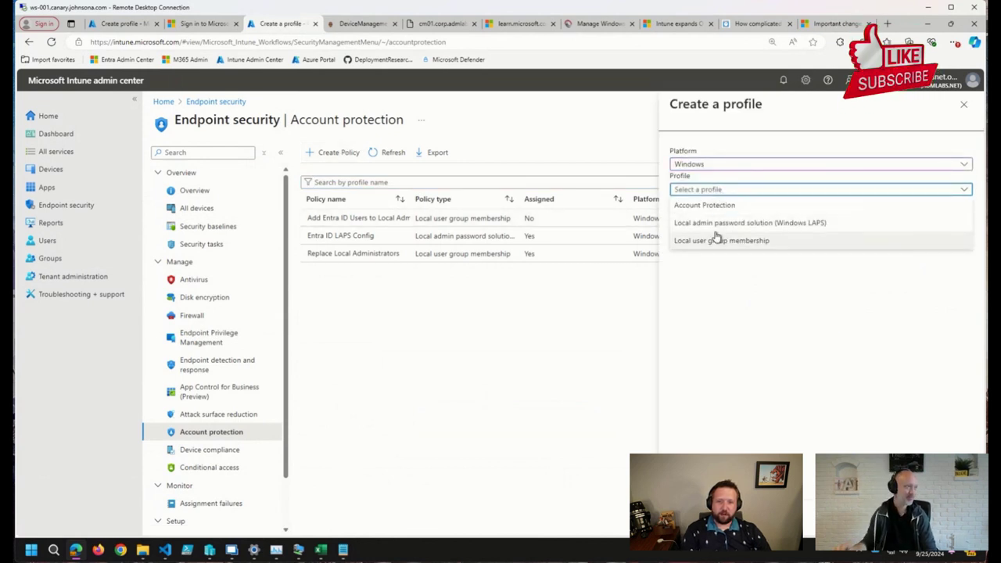
pyautogui.click(707, 202)
pyautogui.click(684, 517)
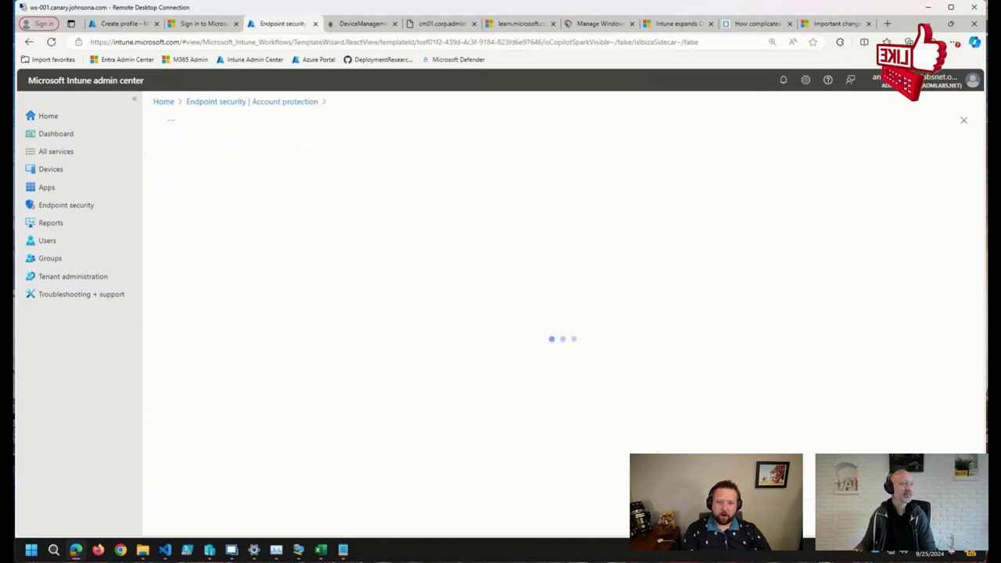
# Name the policy 'Test' and advance to the Configuration settings step.
pyautogui.click(284, 201)
pyautogui.write('Test')
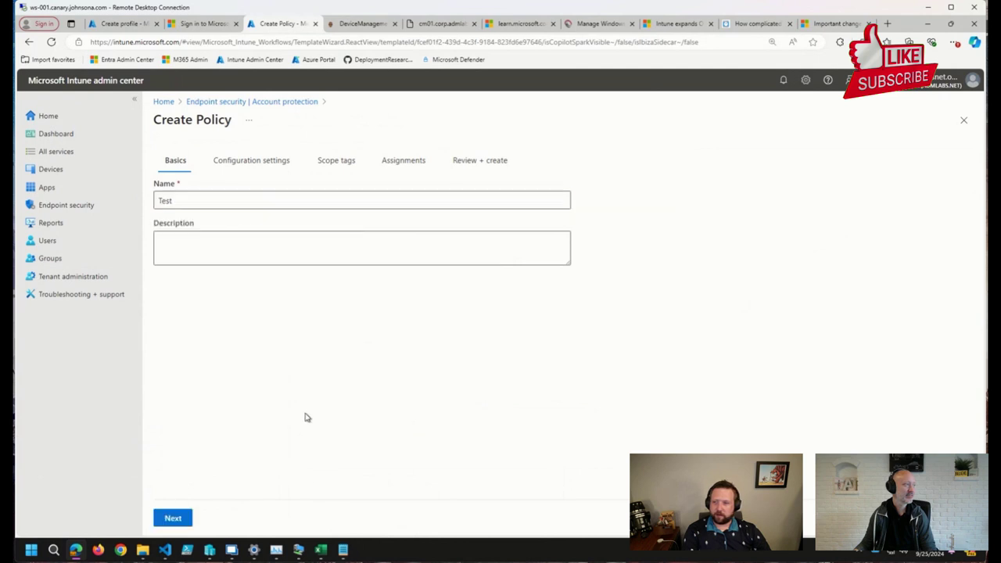
pyautogui.click(184, 518)
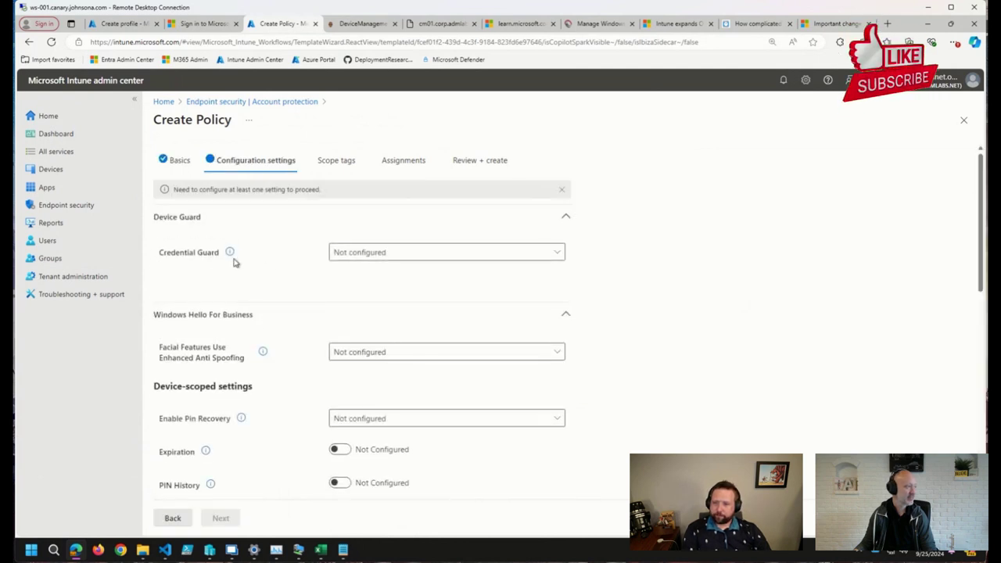
pyautogui.scroll(-1, 207, 348)
pyautogui.scroll(-1, 218, 344)
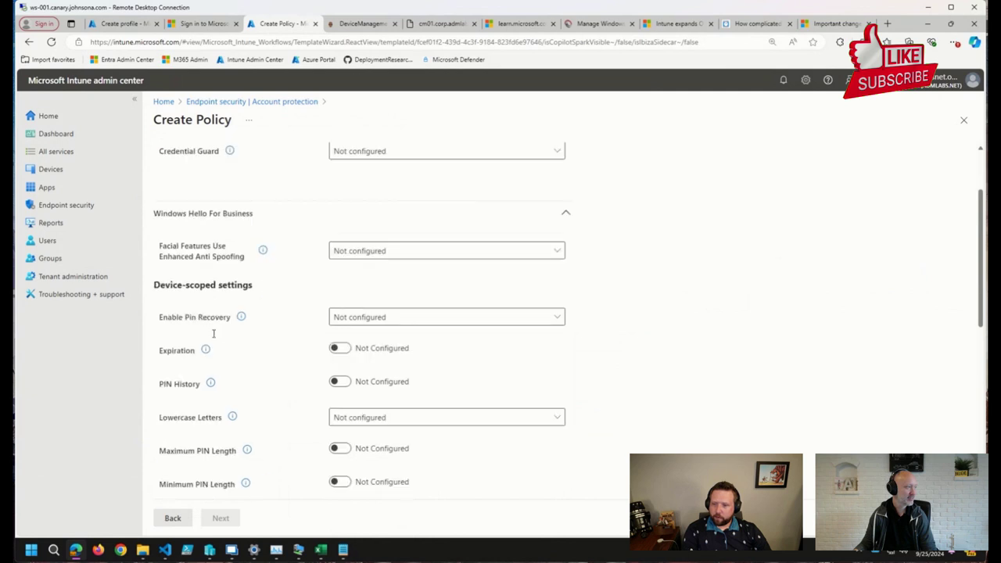
pyautogui.scroll(-3, 214, 334)
pyautogui.scroll(-1, 213, 337)
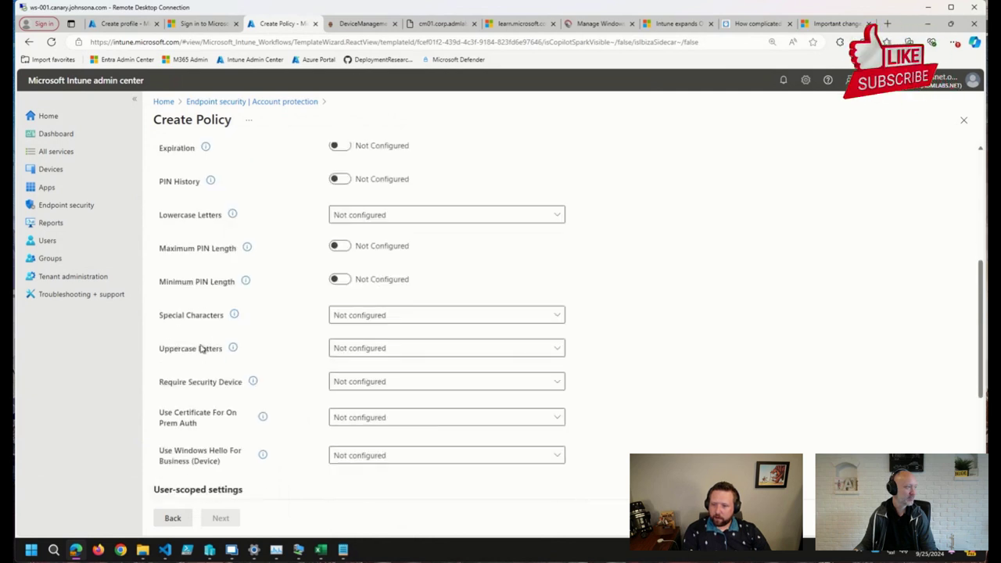
pyautogui.scroll(-1, 208, 348)
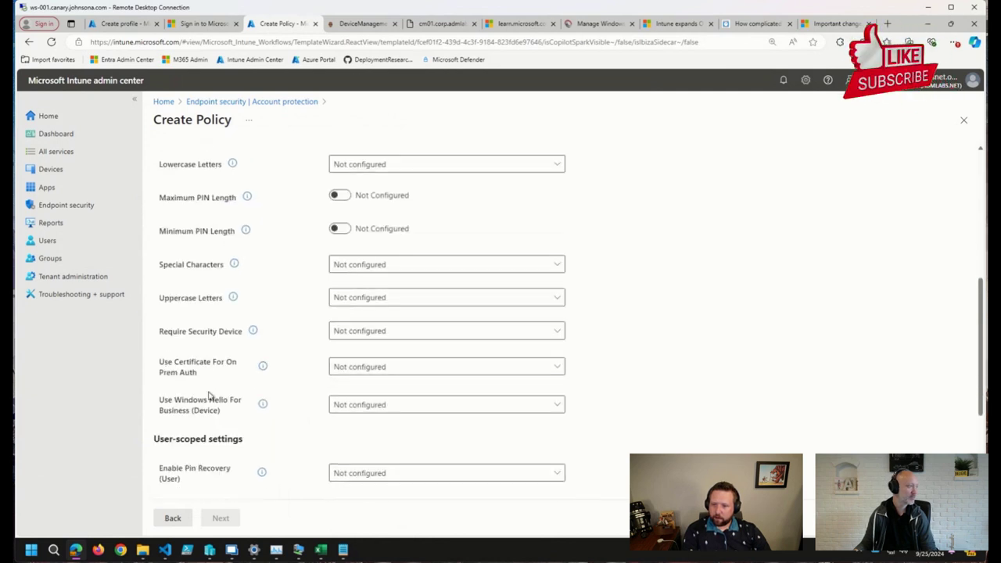
pyautogui.click(262, 405)
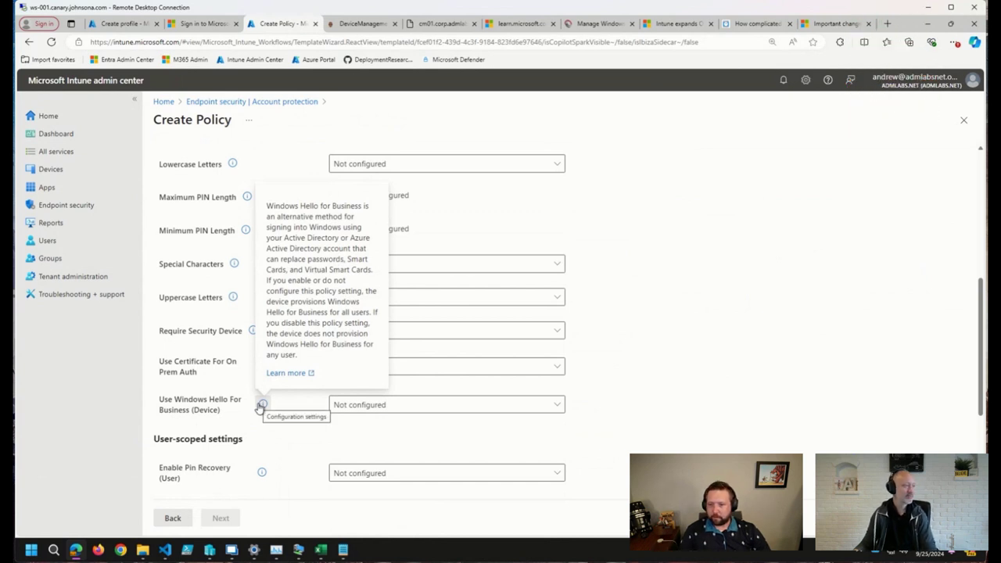
pyautogui.scroll(-1, 260, 407)
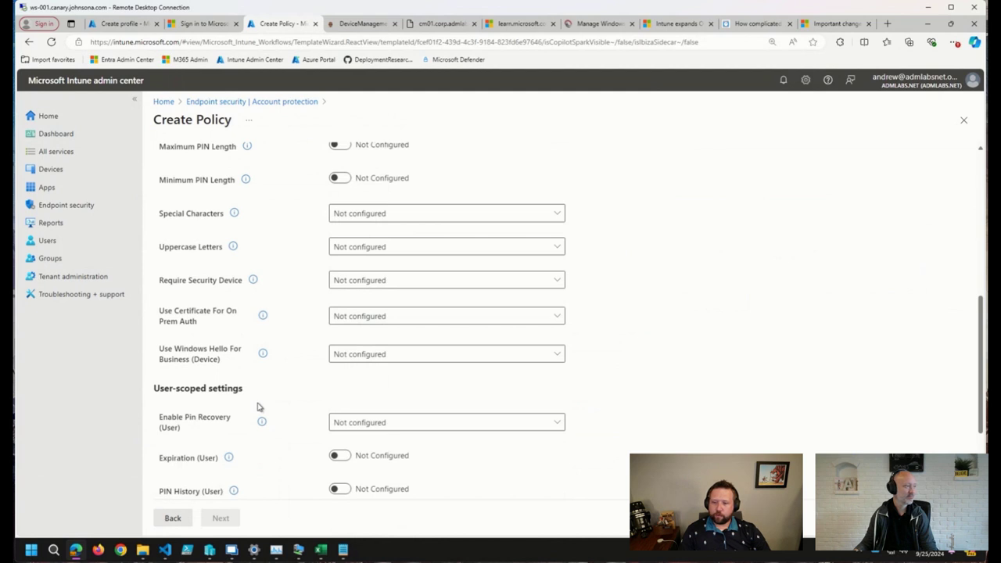
pyautogui.scroll(-2, 258, 407)
pyautogui.scroll(-1, 258, 408)
pyautogui.scroll(-1, 256, 366)
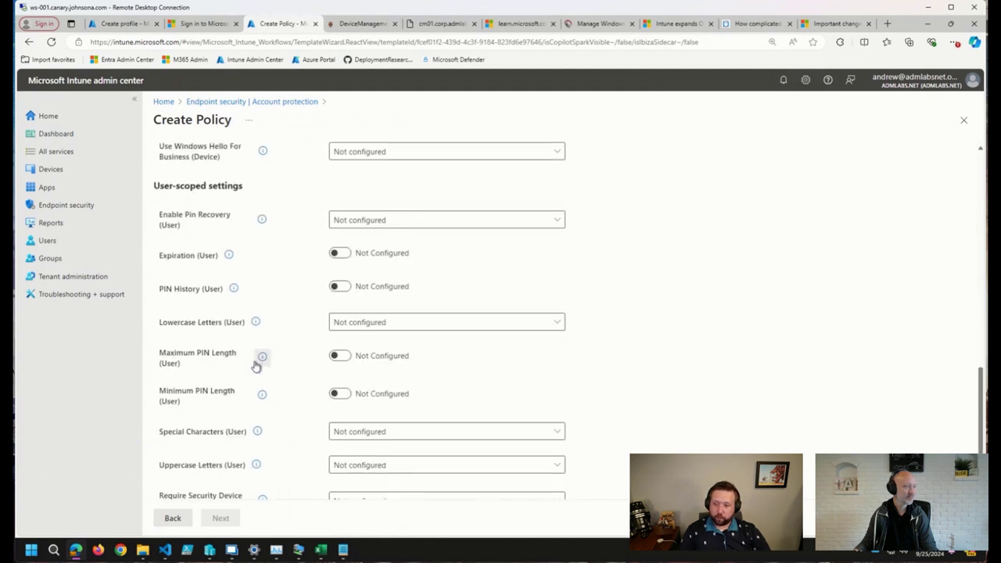
pyautogui.scroll(-1, 255, 366)
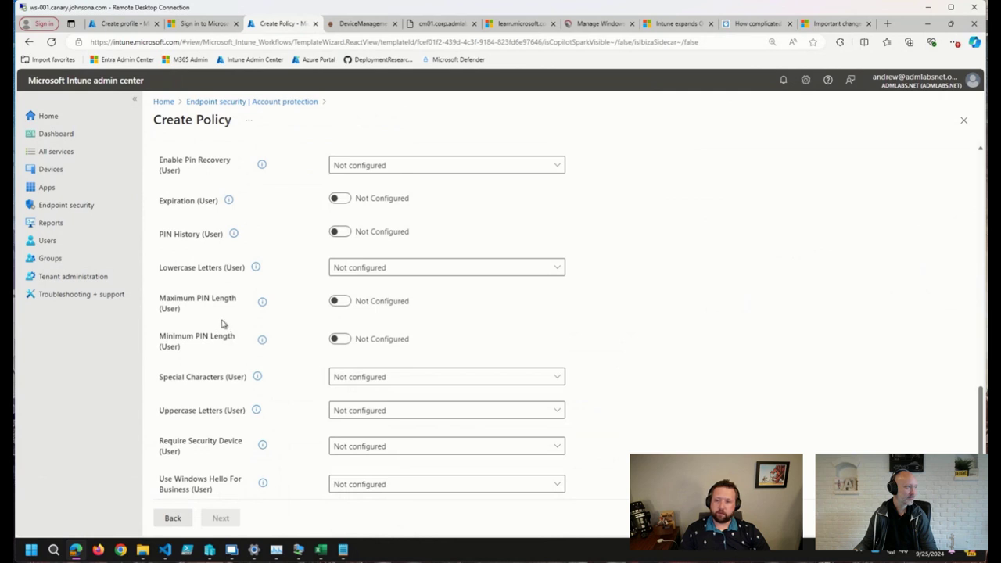
# On the settings catalog profile tab, outline the Use Cloud Trust For On Prem Auth row.
pyautogui.click(125, 23)
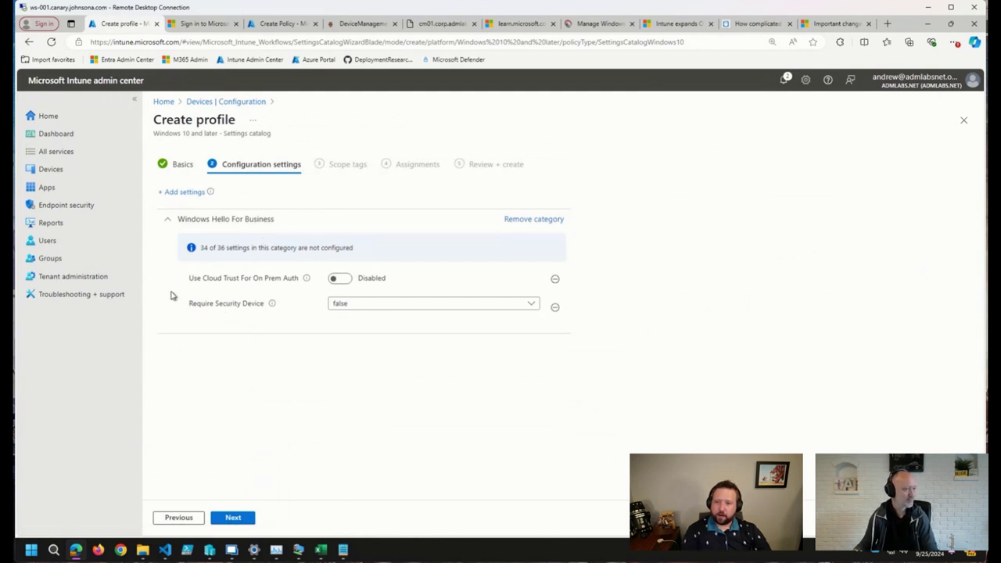
pyautogui.hotkey('ctrl', '2')
pyautogui.moveTo(184, 260); pyautogui.dragTo(404, 291)
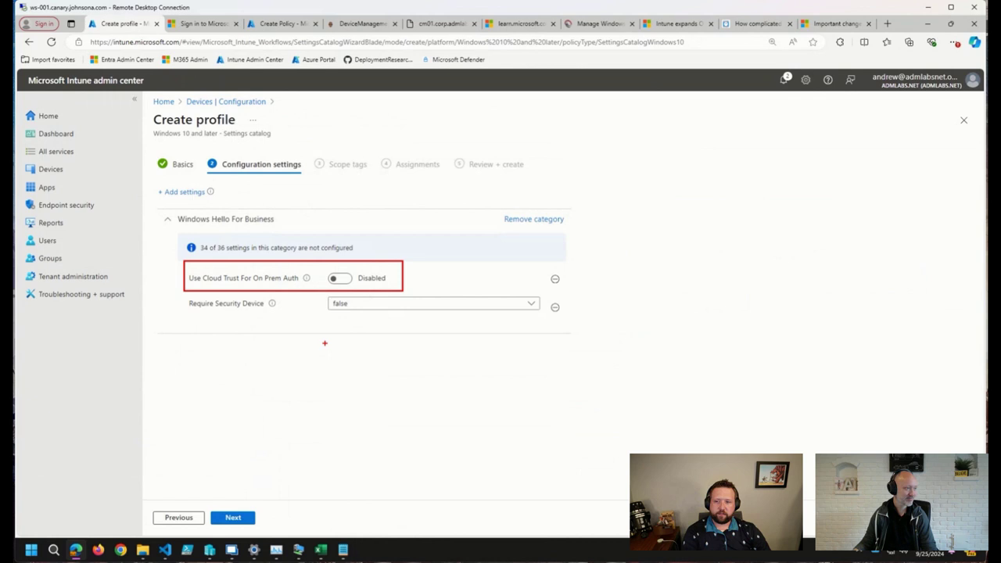
# On the policy draft, outline the Use Windows Hello For Business (Device) setting, then return to the Cloud Trust profile.
pyautogui.click(282, 24)
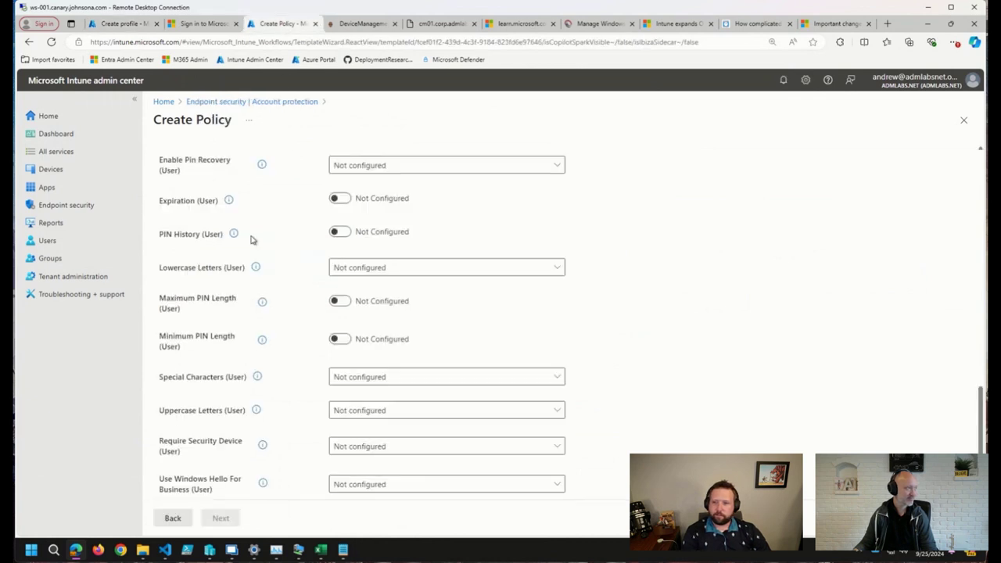
pyautogui.scroll(1, 253, 237)
pyautogui.scroll(2, 192, 317)
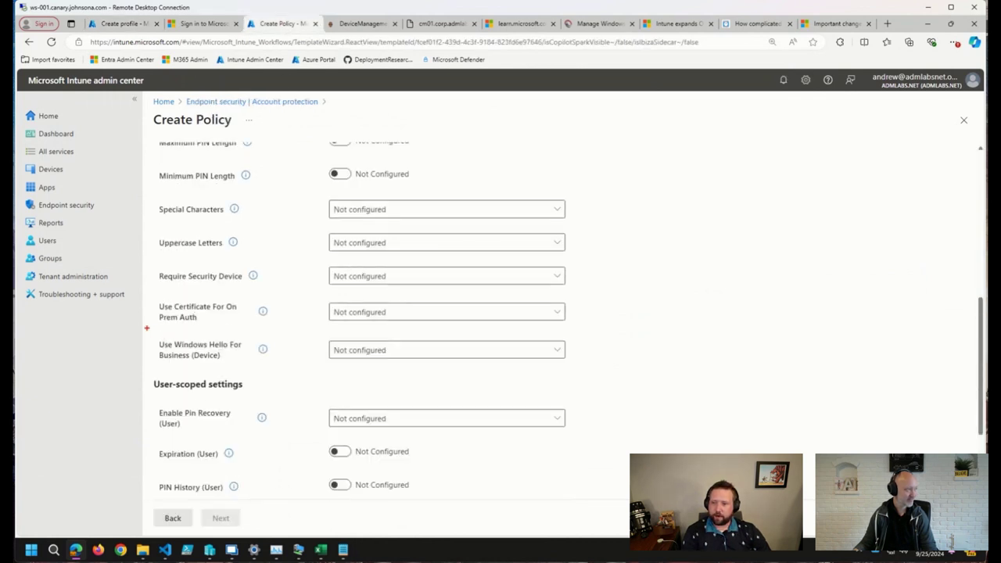
pyautogui.moveTo(146, 328); pyautogui.dragTo(602, 371)
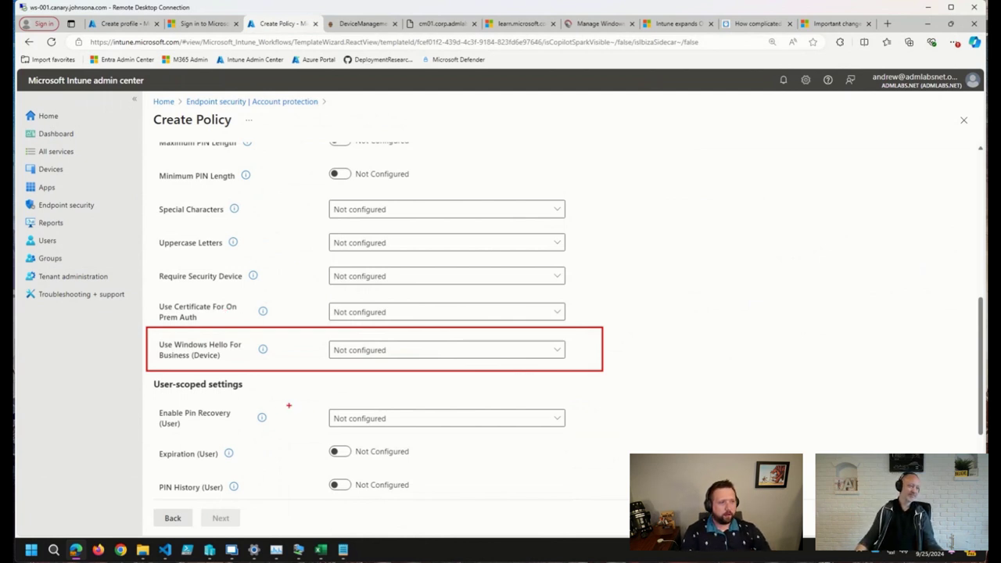
pyautogui.press('Escape')
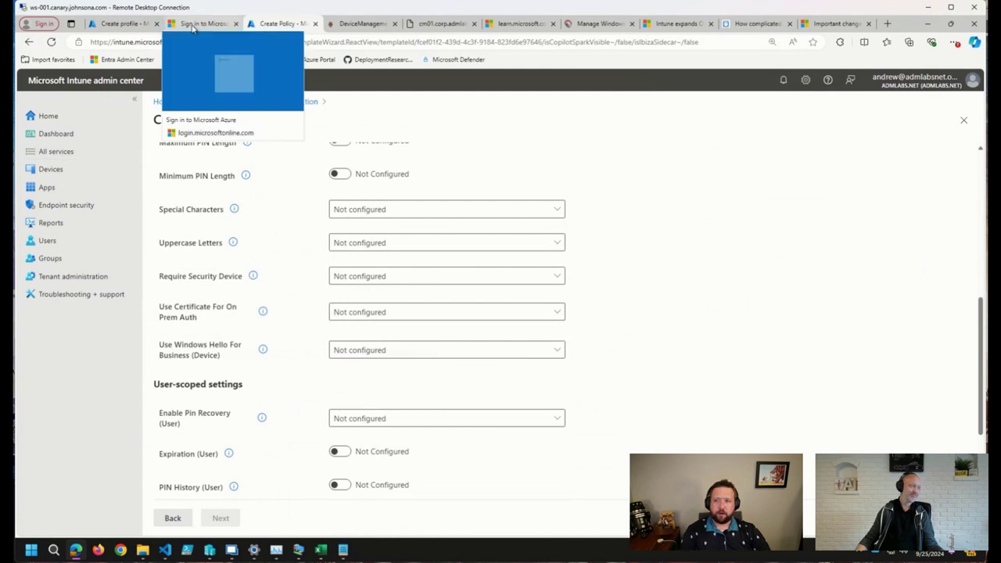
pyautogui.click(125, 23)
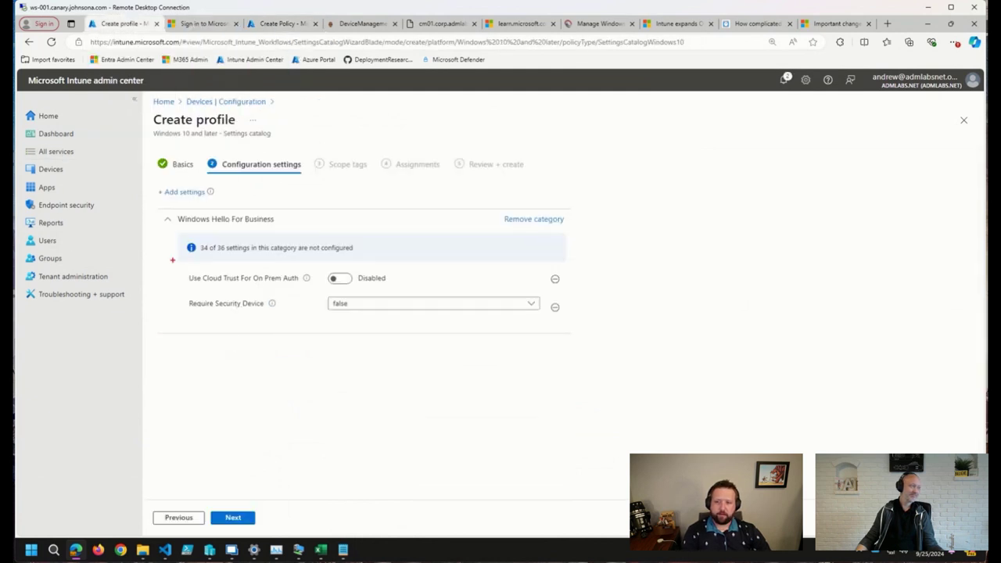
pyautogui.moveTo(172, 259); pyautogui.dragTo(607, 329)
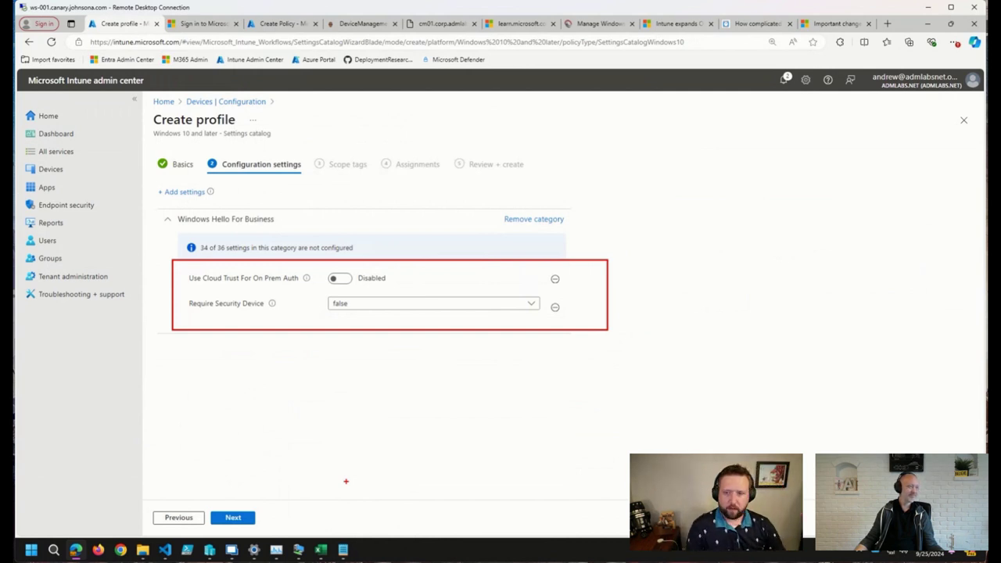
pyautogui.press('Escape')
# Search the settings picker for 'windows hello' and show the Windows Hello For Business category.
pyautogui.click(185, 191)
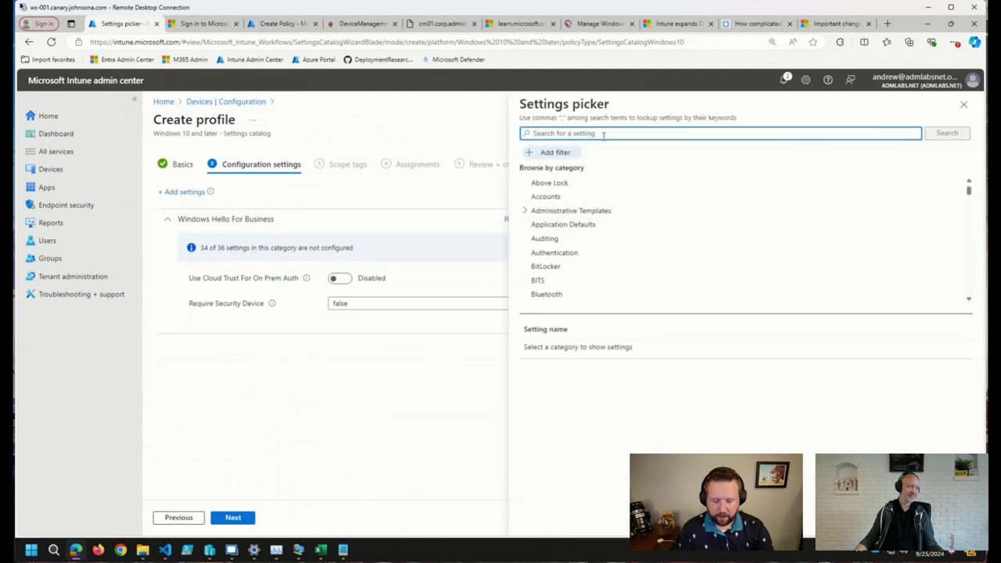
pyautogui.write('windows hello')
pyautogui.press('Return')
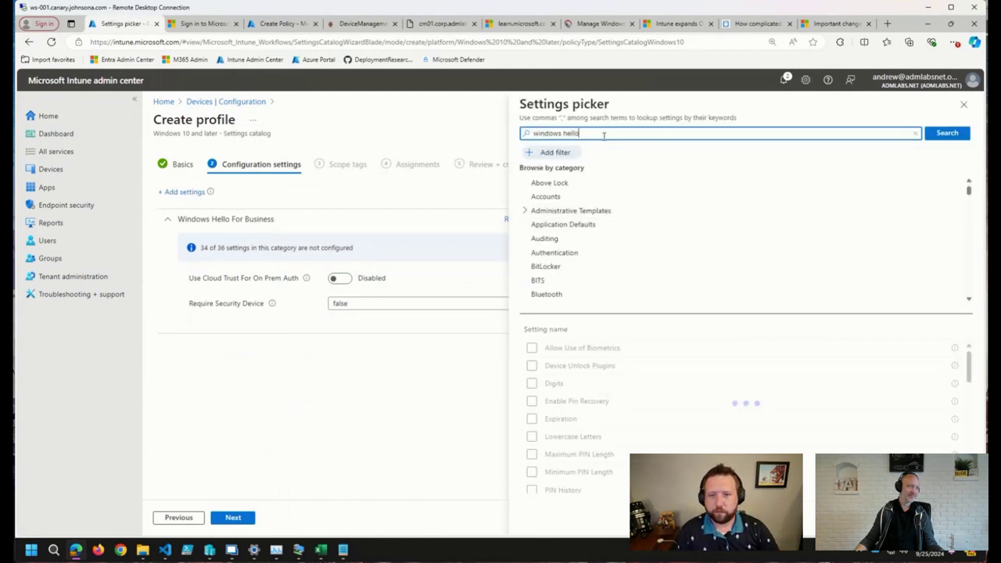
pyautogui.click(585, 211)
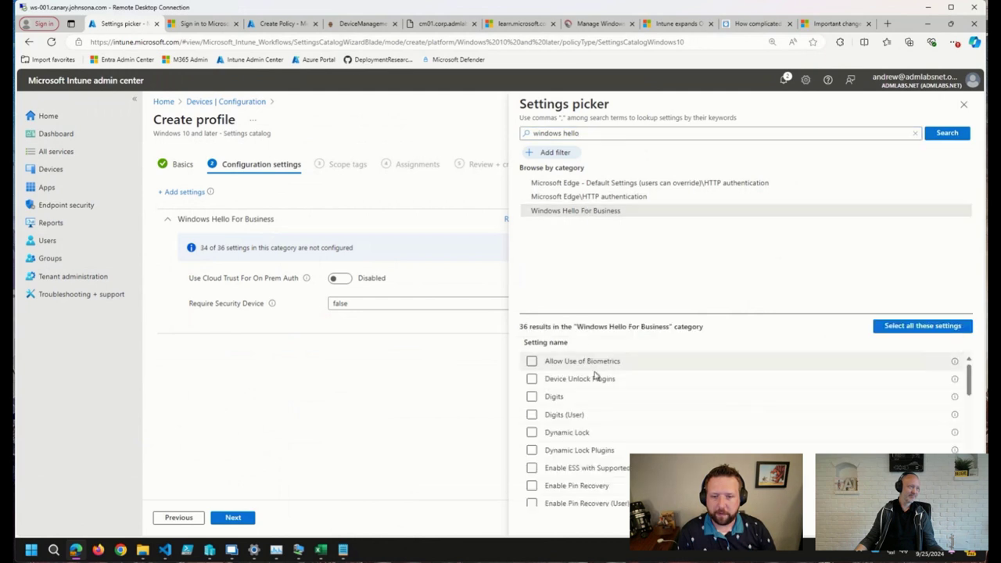
# Scroll through the 36 Windows Hello For Business settings and outline one of them.
pyautogui.scroll(-1, 590, 379)
pyautogui.scroll(-1, 588, 391)
pyautogui.scroll(-1, 587, 414)
pyautogui.scroll(-2, 585, 423)
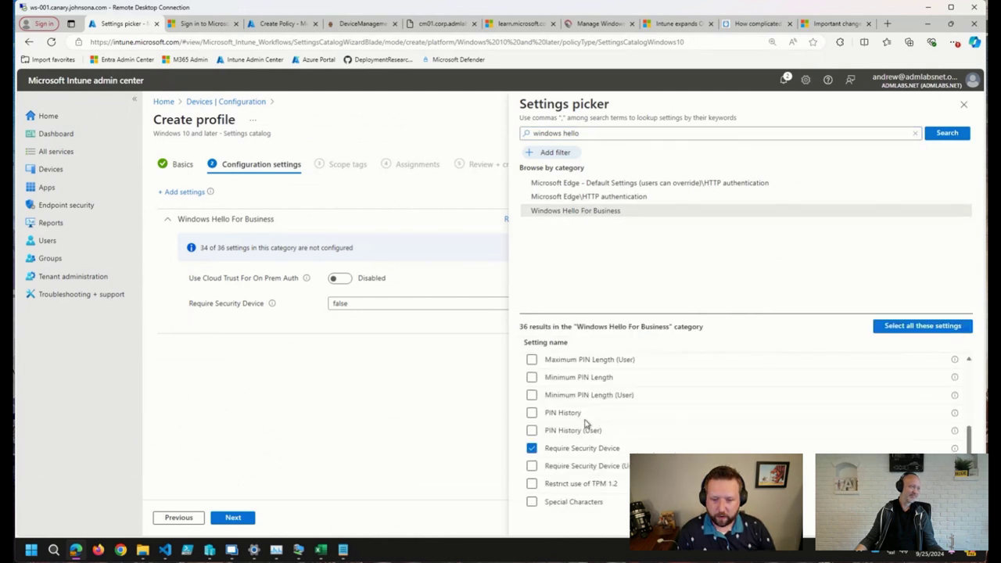
pyautogui.scroll(-1, 585, 421)
pyautogui.scroll(-1, 585, 420)
pyautogui.scroll(-1, 582, 434)
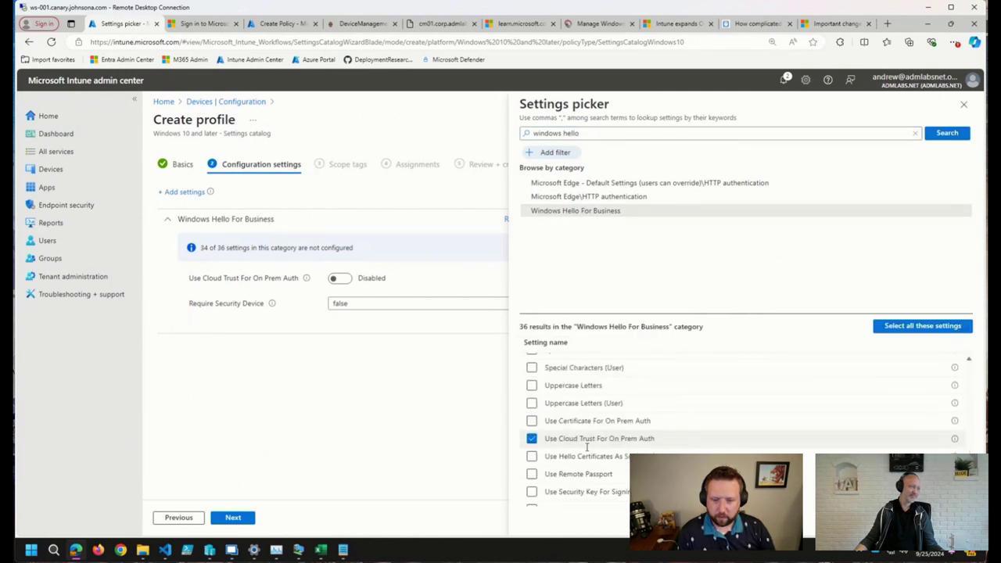
pyautogui.scroll(-1, 563, 449)
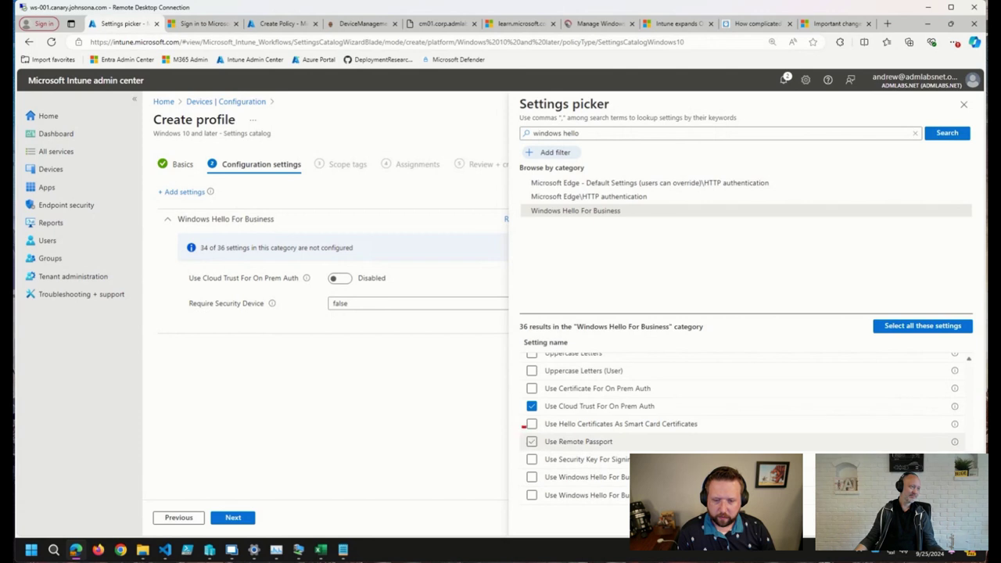
pyautogui.moveTo(522, 425); pyautogui.dragTo(715, 439)
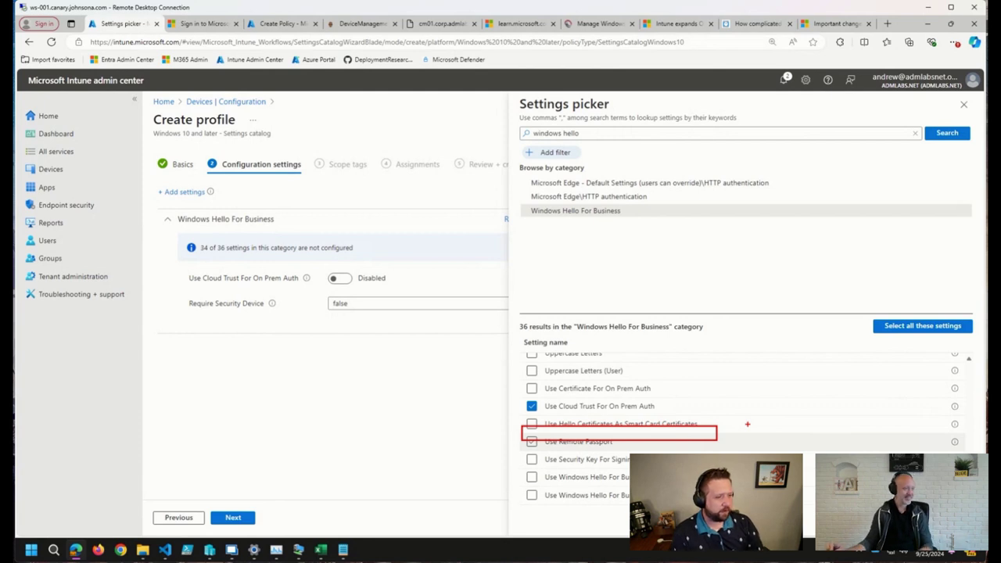
pyautogui.press('Escape')
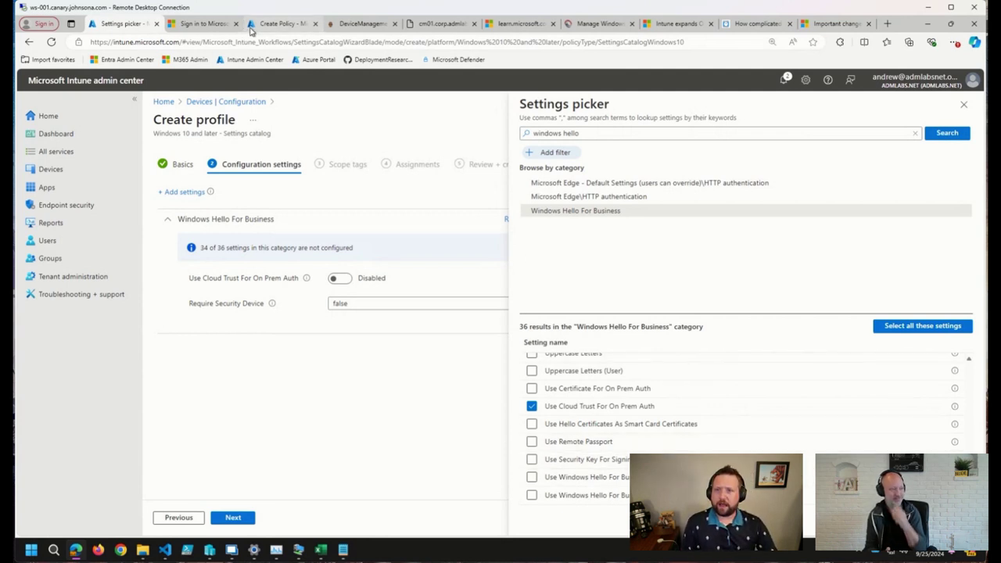
pyautogui.click(280, 23)
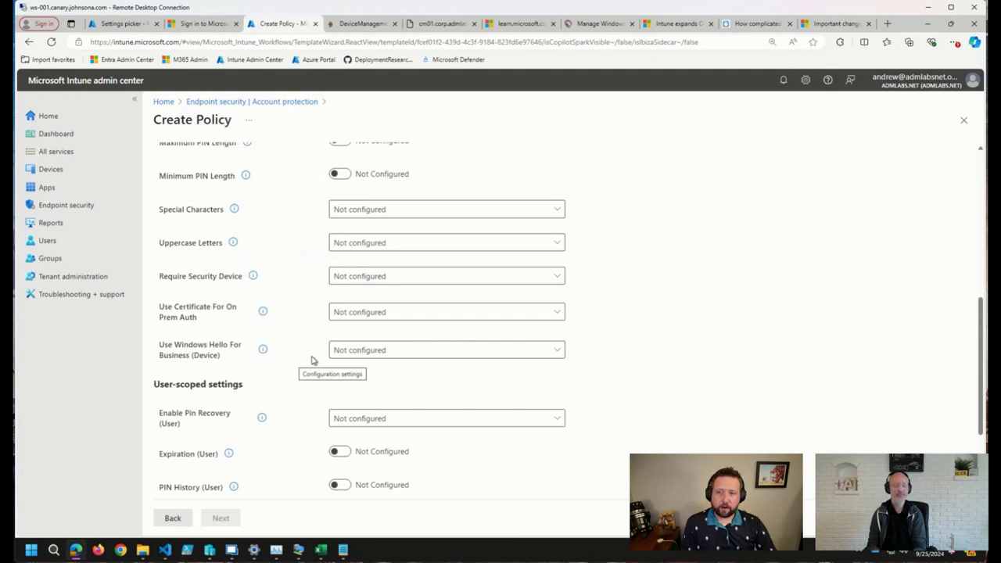
pyautogui.click(368, 352)
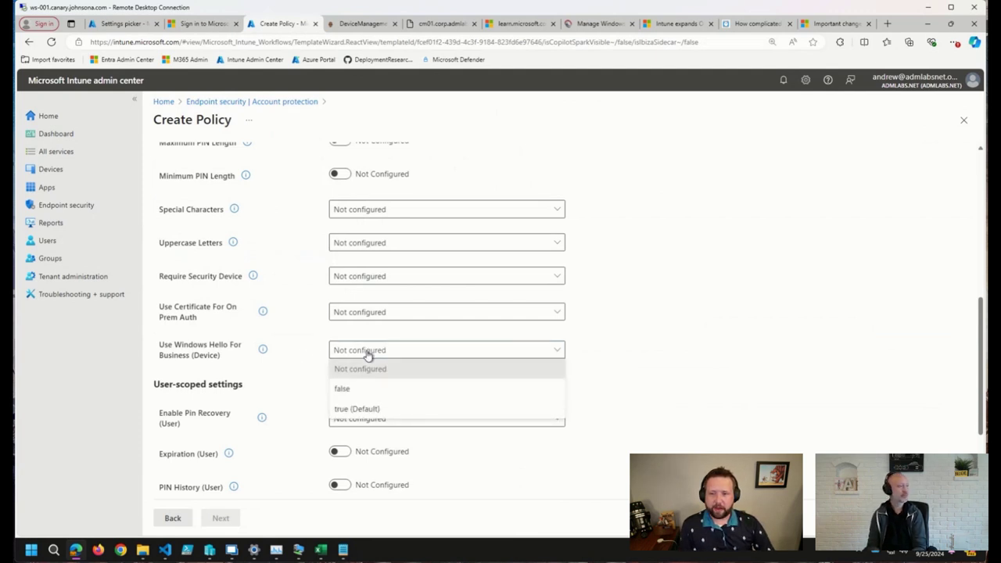
pyautogui.click(365, 412)
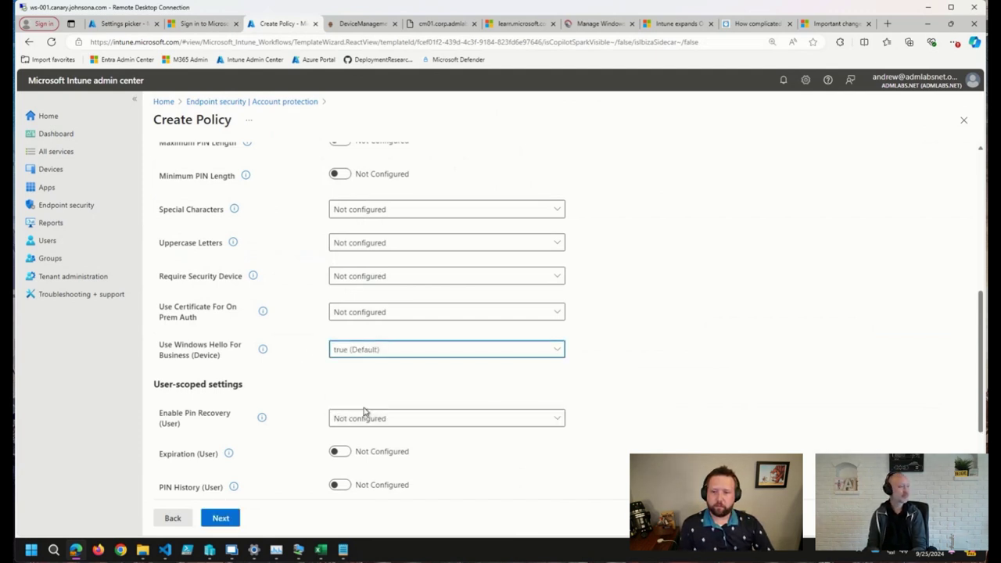
pyautogui.click(341, 356)
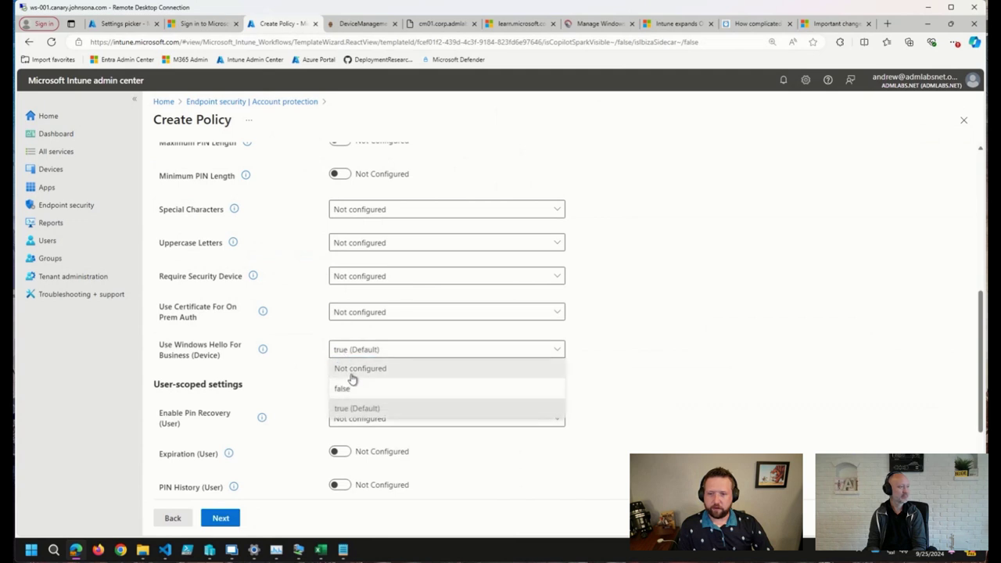
pyautogui.click(348, 368)
pyautogui.click(145, 28)
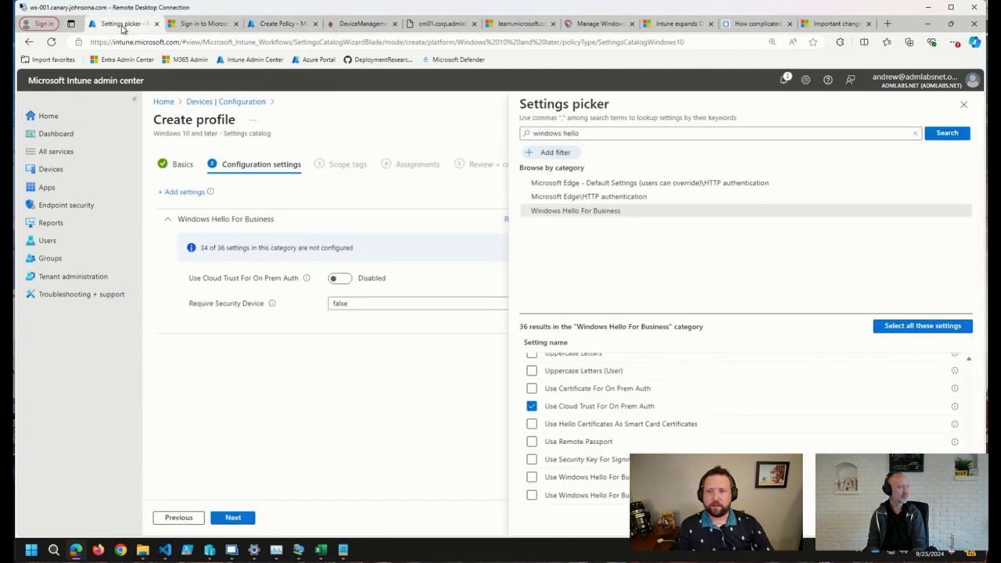